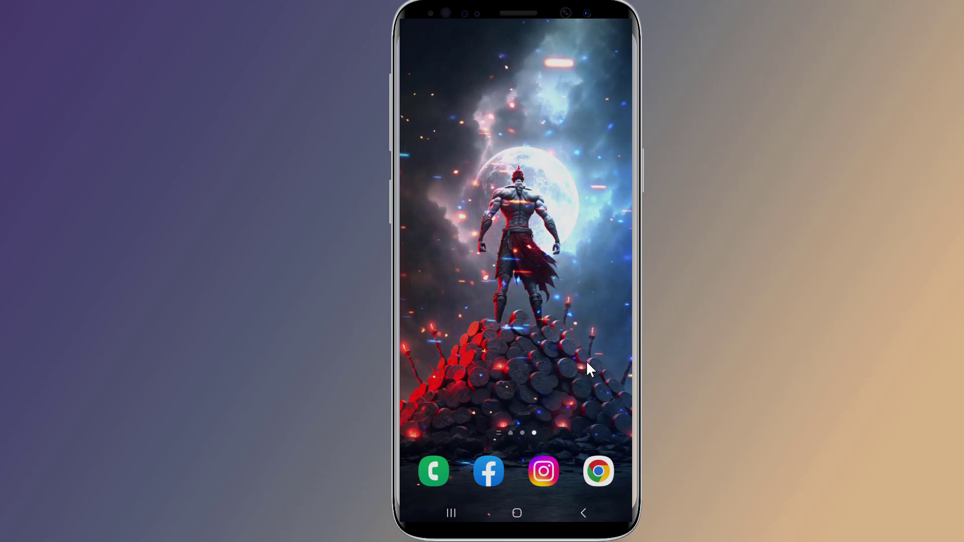
Launch Chrome and go to Settings from the three-dot menu.
{"action": "left_click", "coordinate": [600, 473]}
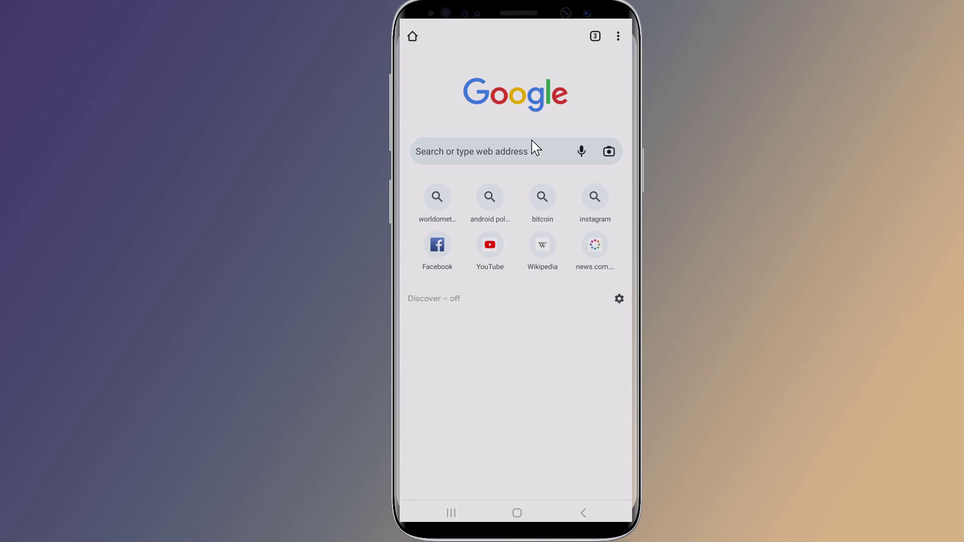
{"action": "left_click", "coordinate": [617, 38]}
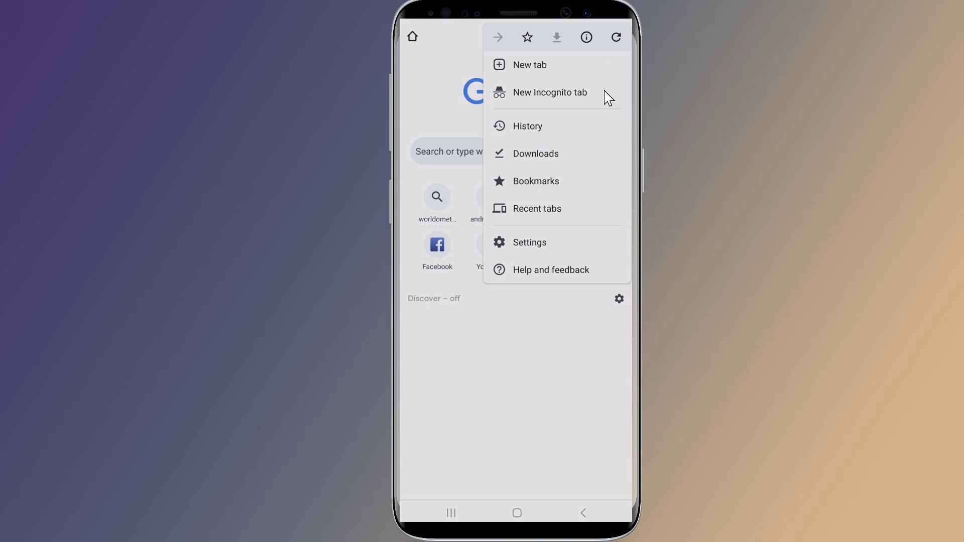
{"action": "left_click", "coordinate": [531, 244]}
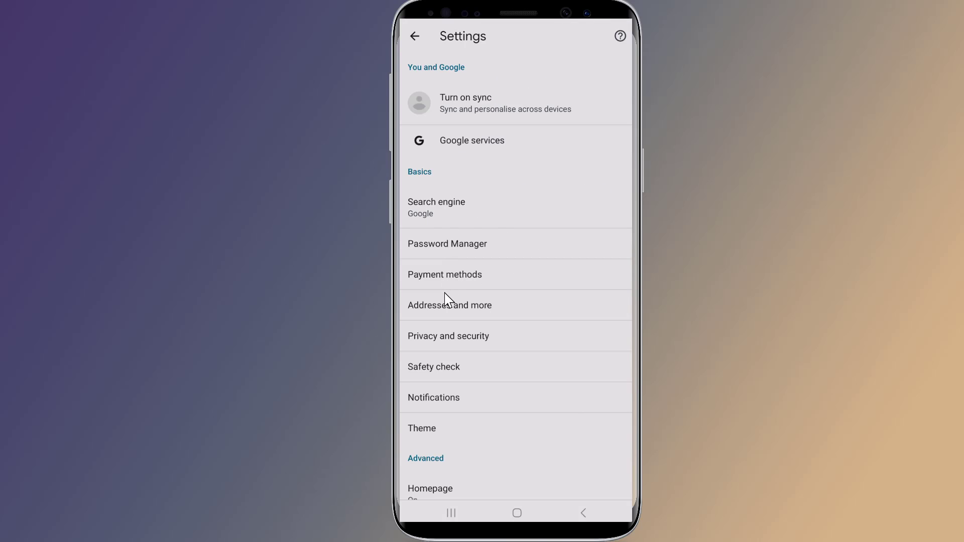
Choose Enhanced protection under Privacy and security's Safe Browsing options.
{"action": "left_click", "coordinate": [472, 343]}
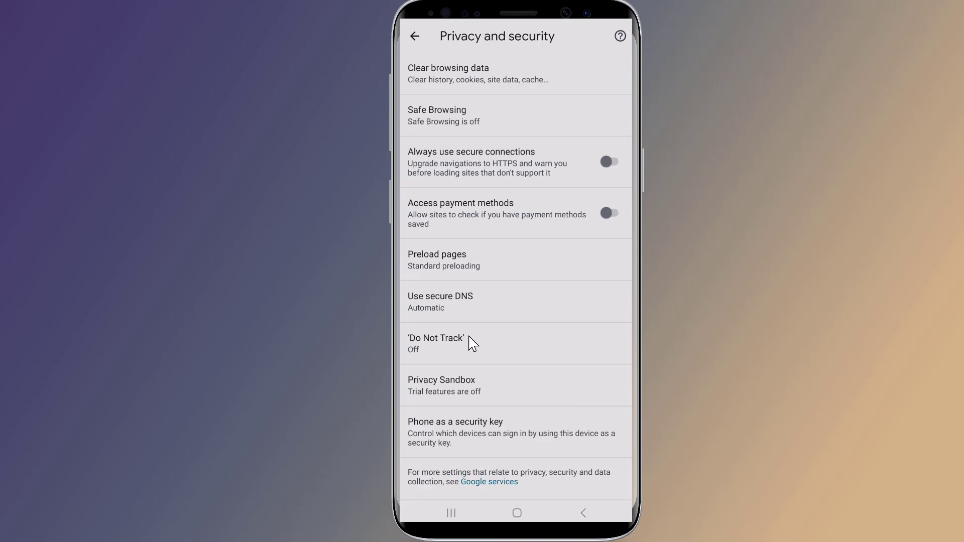
{"action": "left_click", "coordinate": [444, 121]}
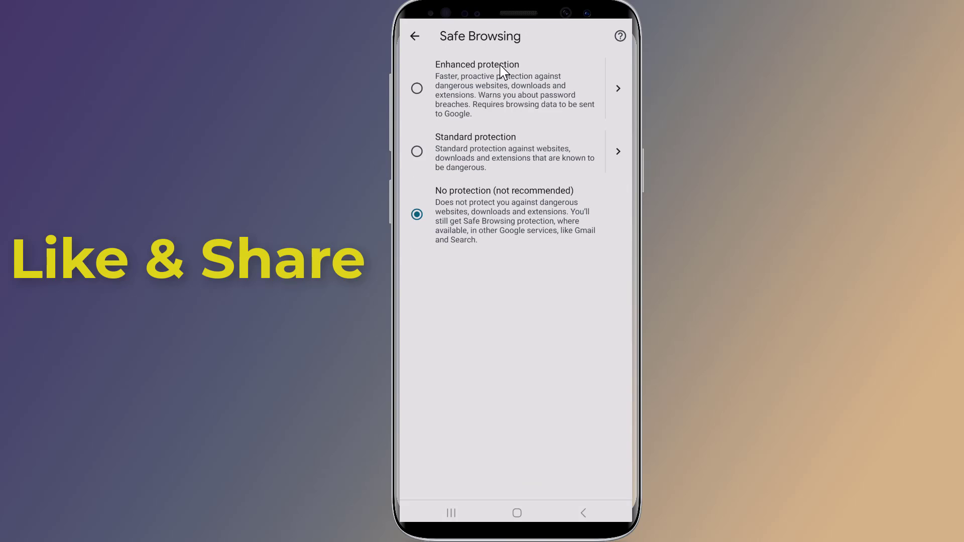
{"action": "left_click", "coordinate": [417, 89]}
{"action": "left_click", "coordinate": [414, 38]}
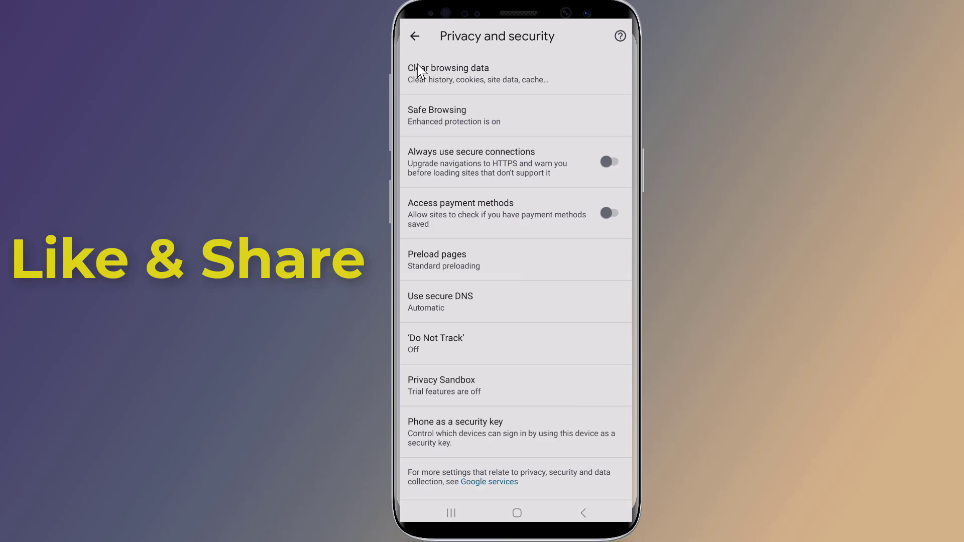
Switch the Do Not Track setting to On and return to Privacy and security.
{"action": "left_click", "coordinate": [440, 348]}
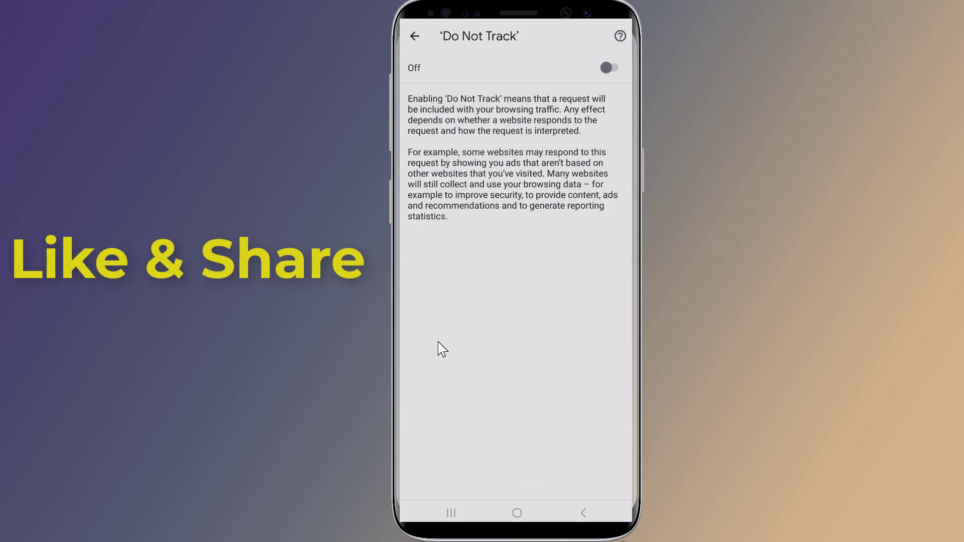
{"action": "left_click", "coordinate": [614, 68]}
{"action": "left_click", "coordinate": [413, 44]}
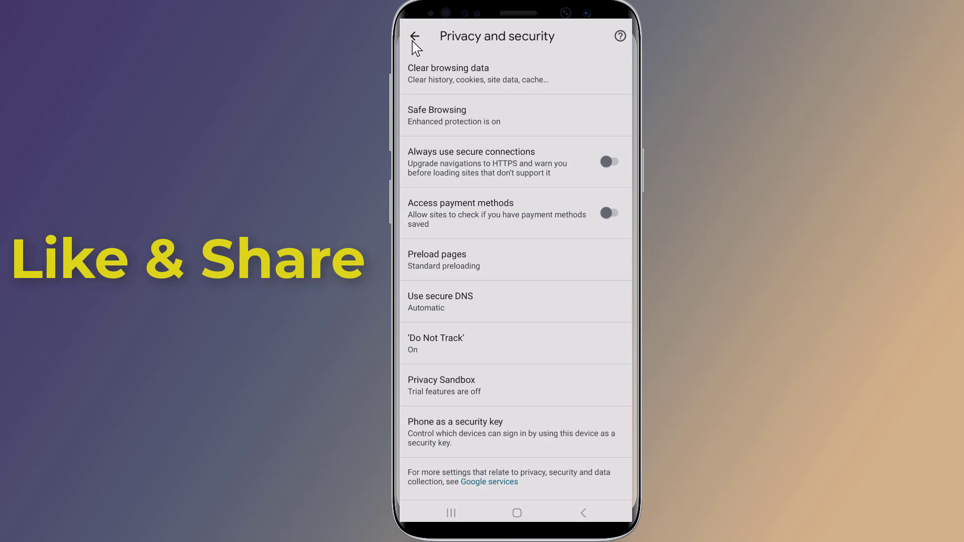